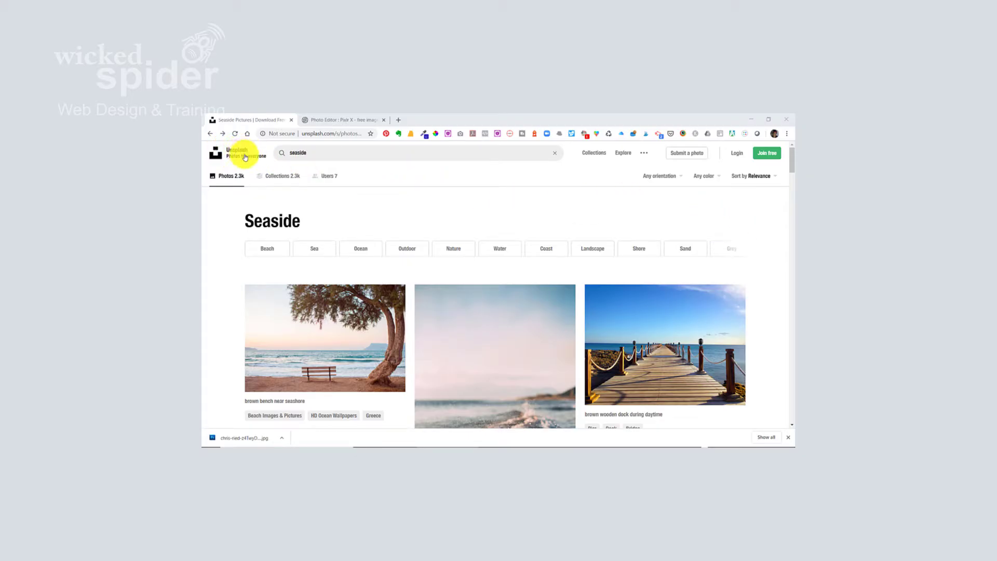
- Open the brown bench near seashore photo from the seaside results and start its free download
scroll(448, 217, down, 1)
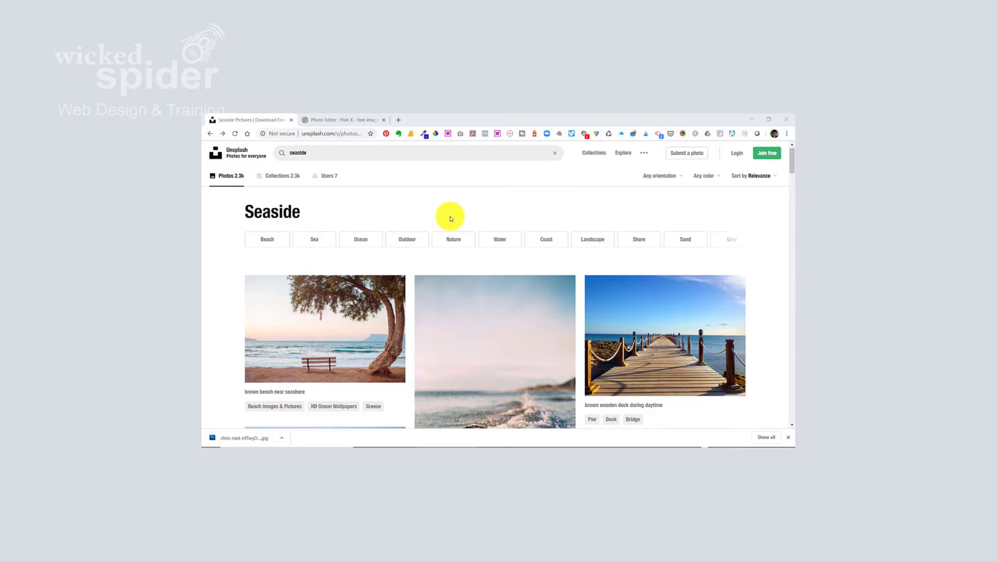
click(323, 289)
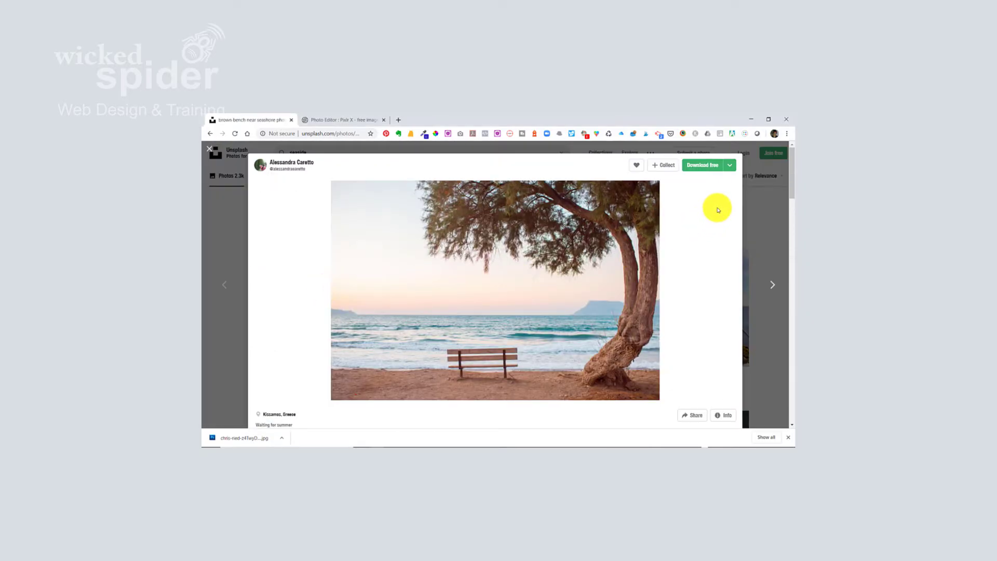
click(698, 166)
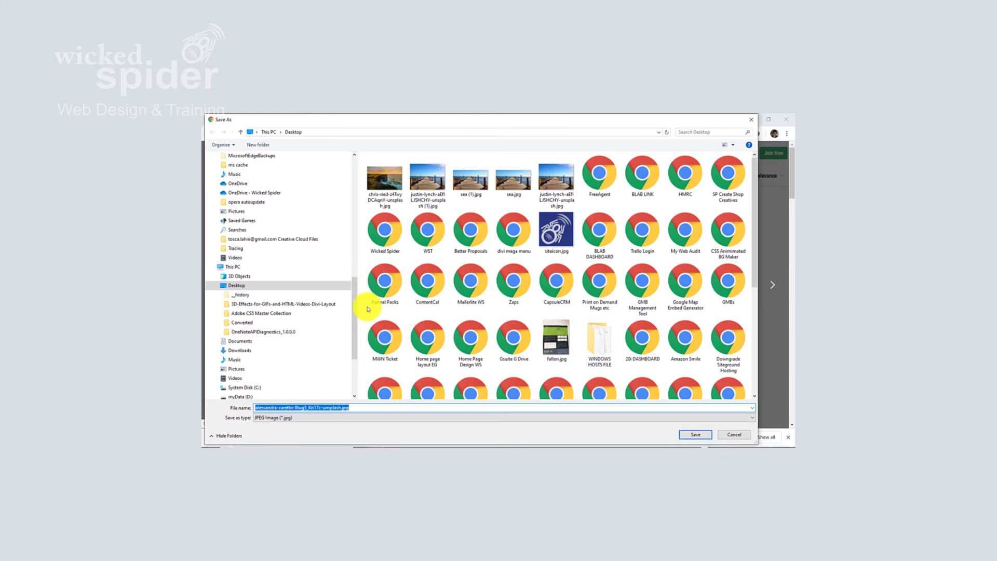
- Save the bench photo as a JPG on the Desktop and show it in its folder
drag(353, 285, 358, 156)
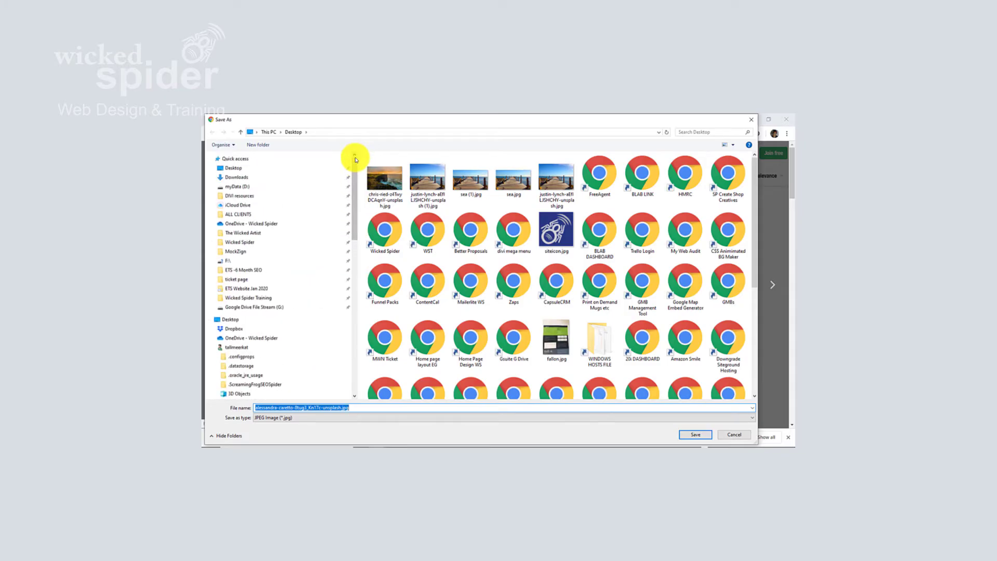
click(694, 435)
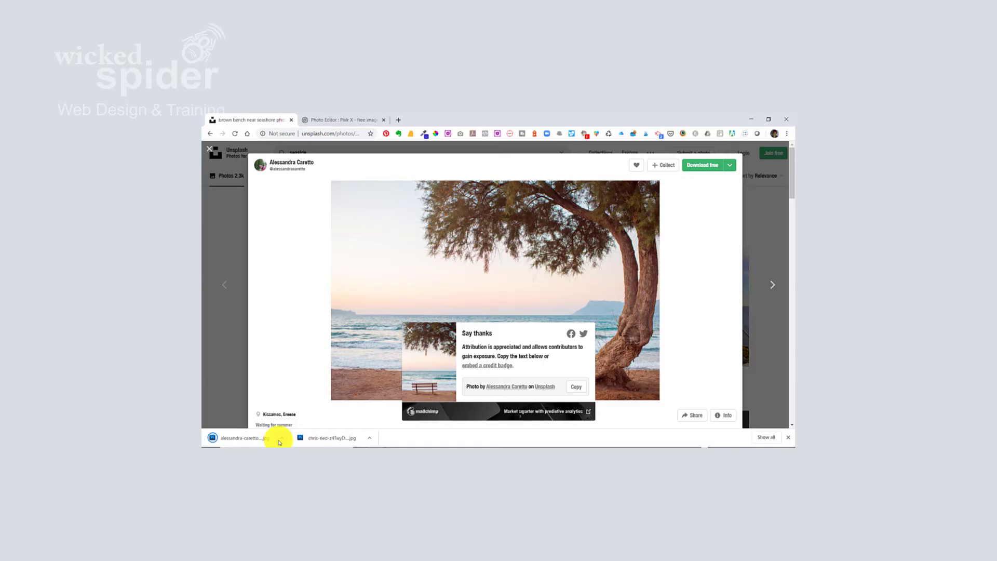
click(281, 437)
click(298, 413)
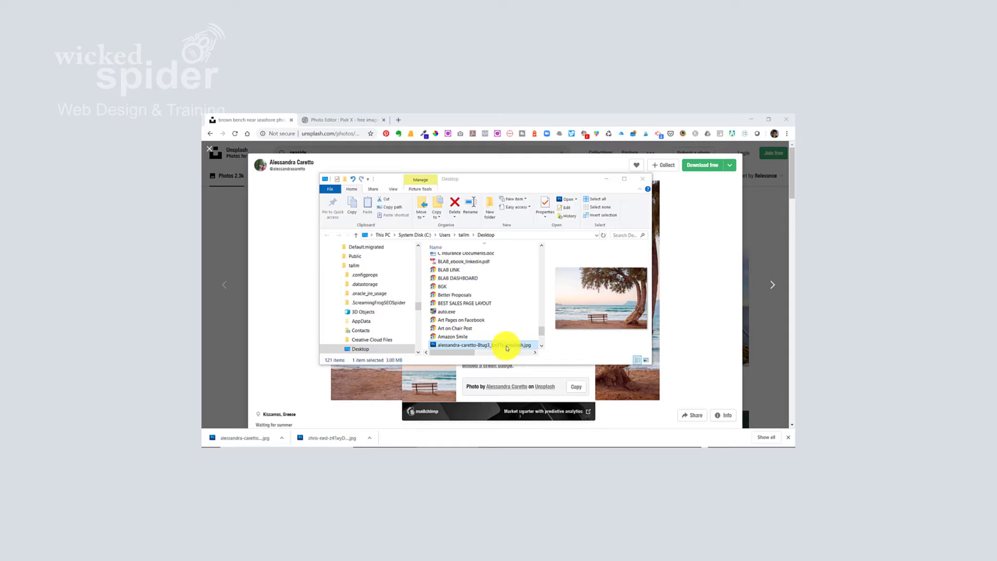
- Close the Unsplash photo viewer to return to the seaside search results
click(210, 150)
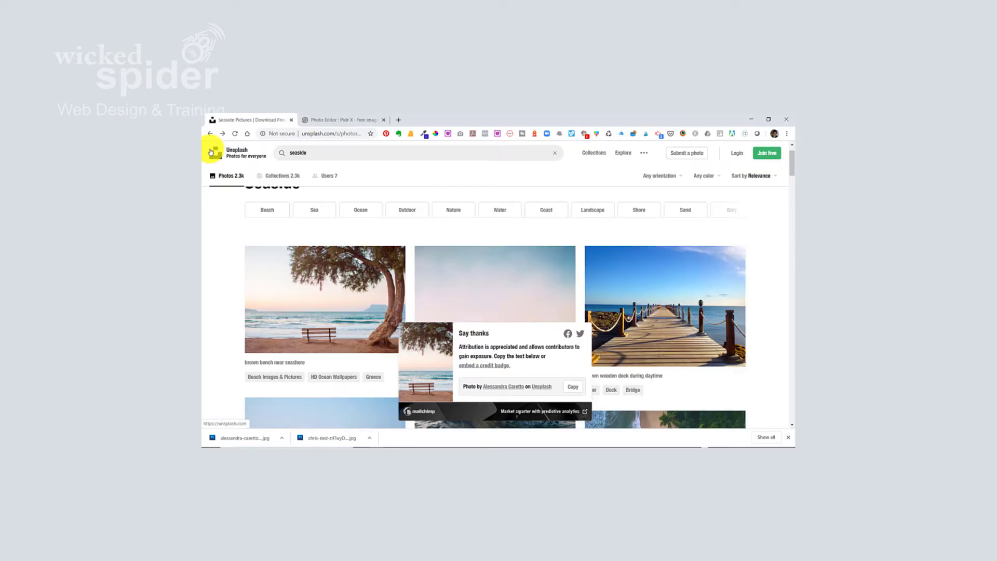
- In Pixlr X, open the downloaded bench JPG from the Desktop folder
click(347, 120)
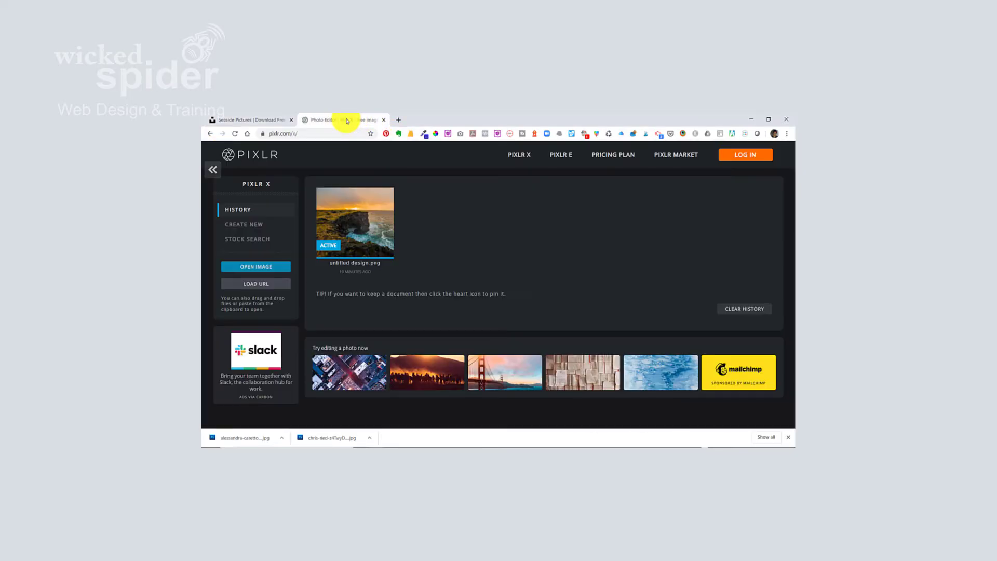
click(261, 268)
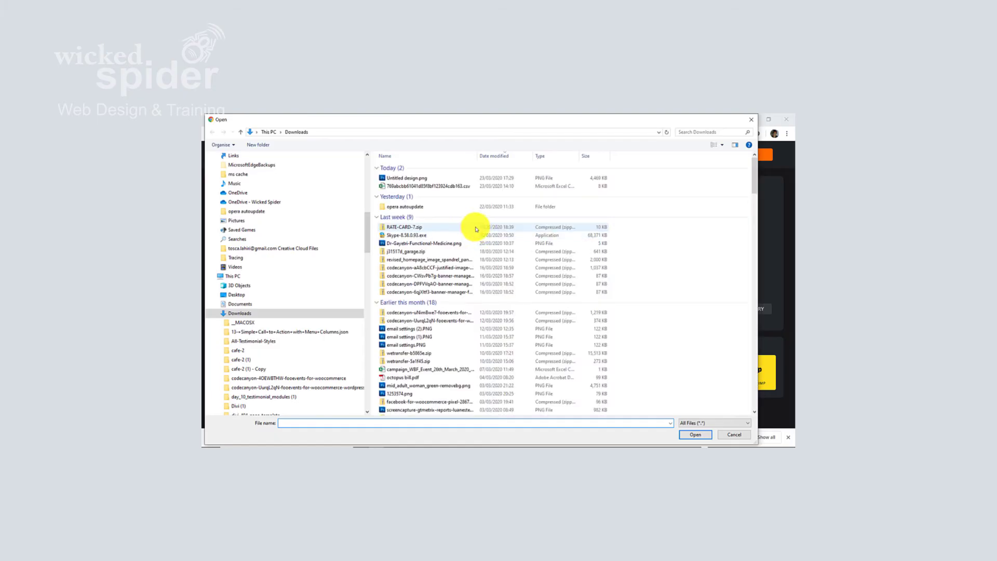
drag(367, 243, 366, 174)
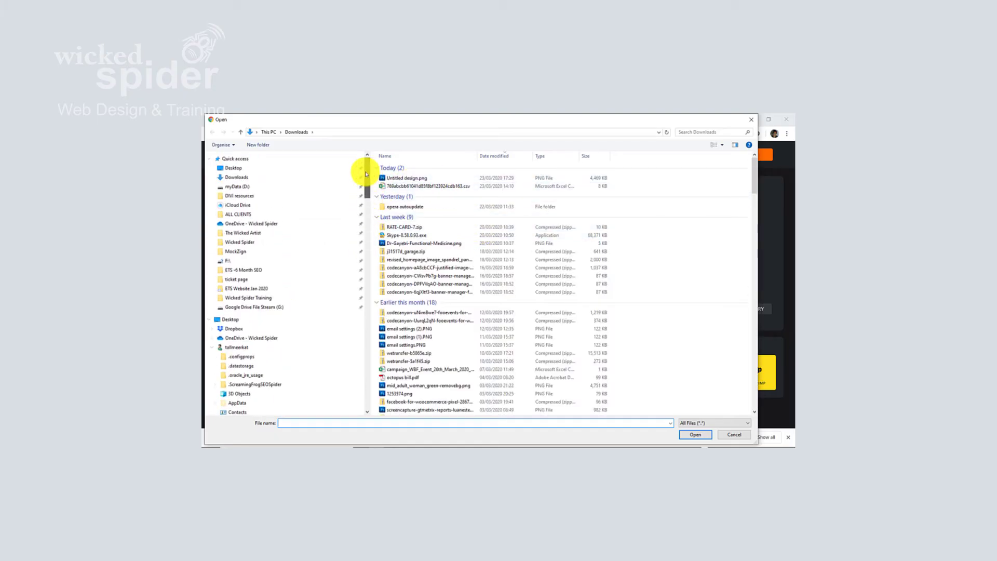
click(318, 169)
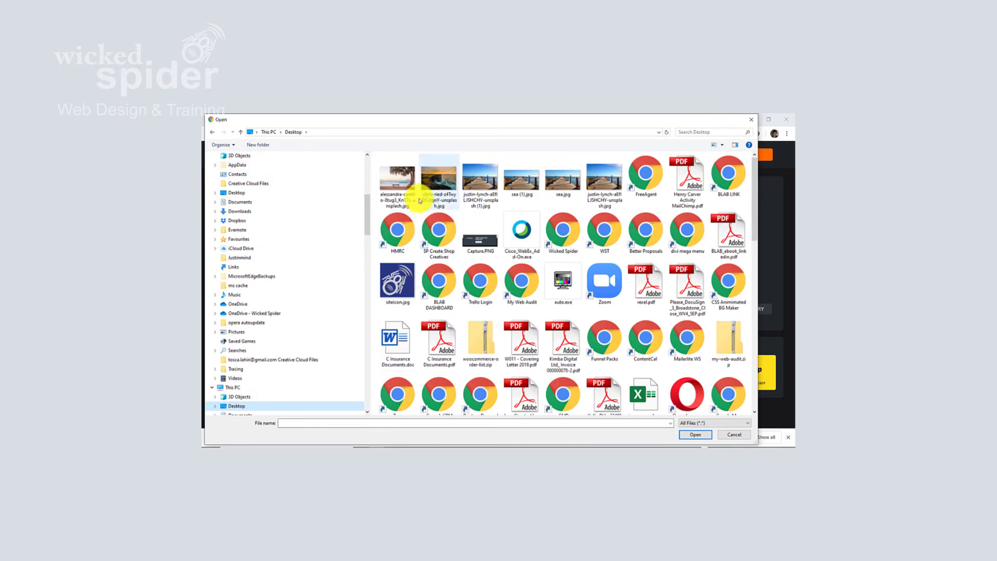
click(397, 182)
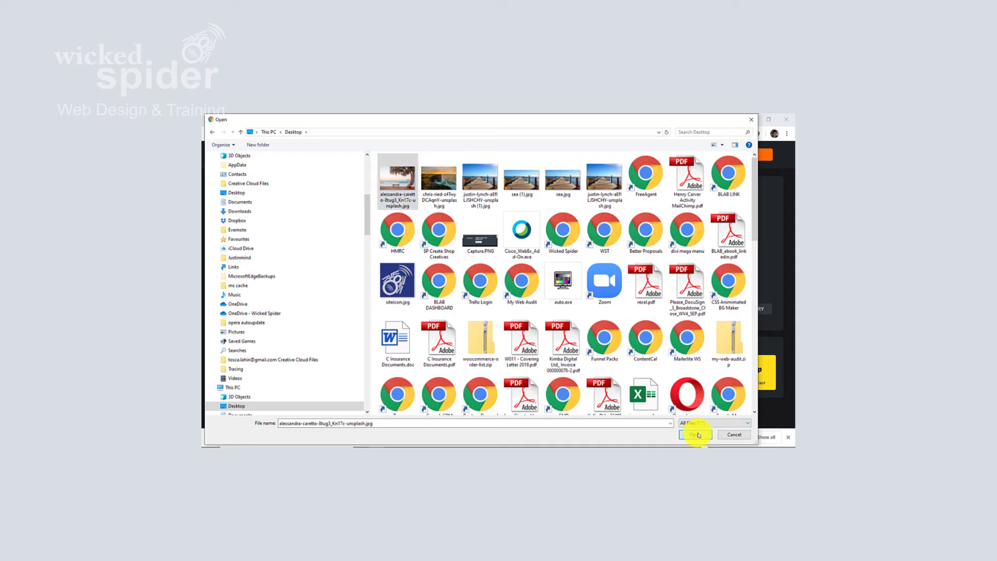
click(698, 434)
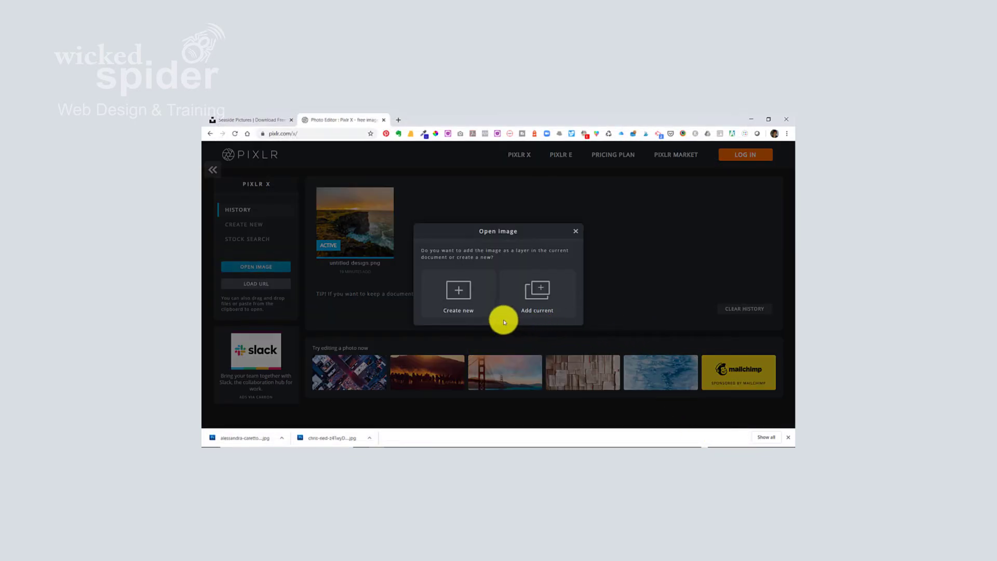
- Create a new document from the bench photo with the web-size 1280 x 854 pre-resize
click(460, 290)
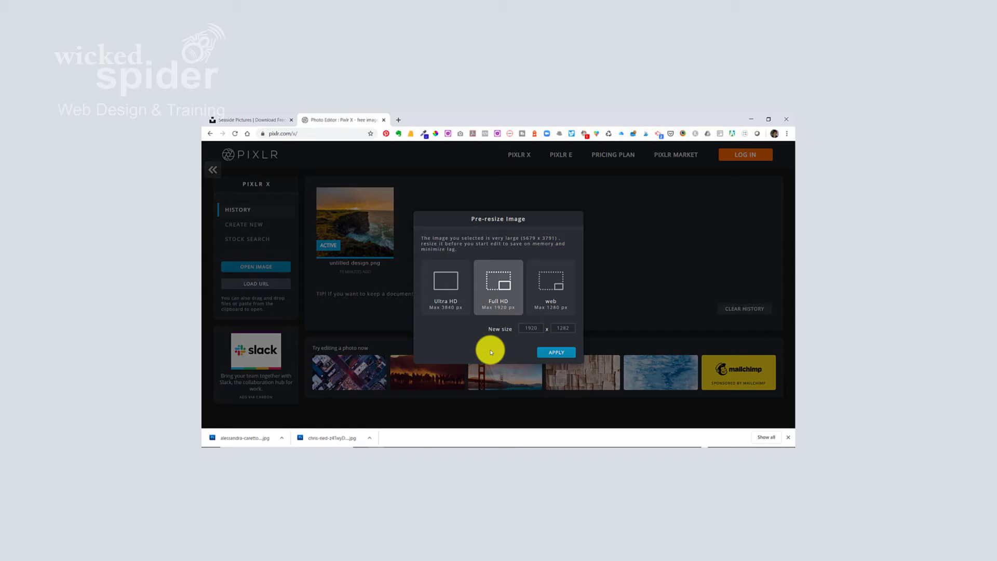
click(551, 286)
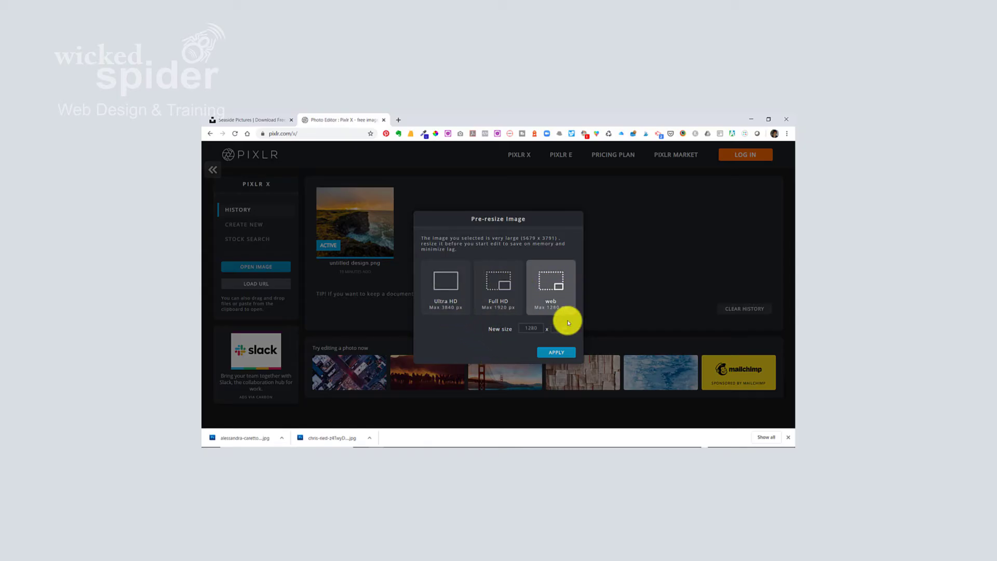
click(561, 354)
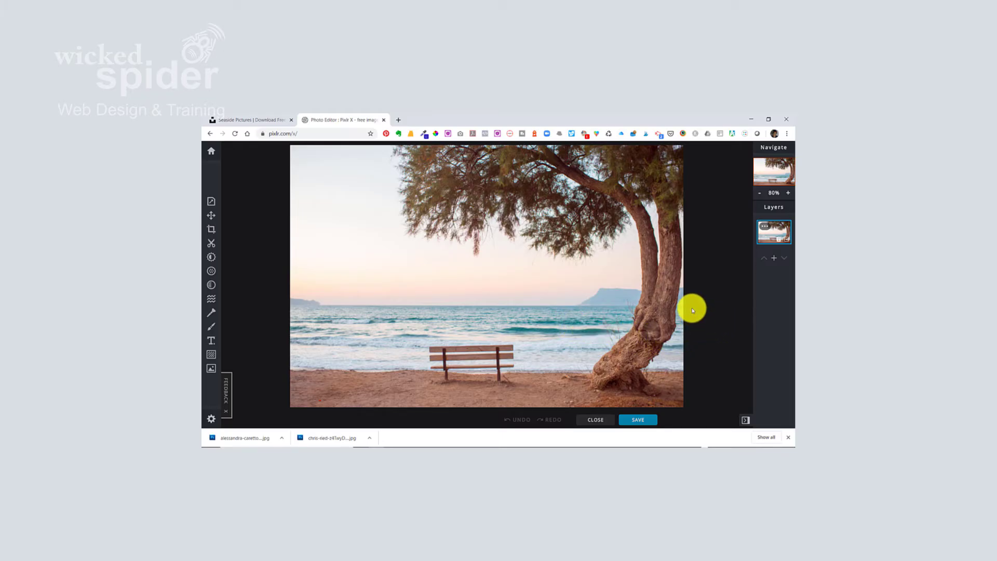
- After comparing PNG, export as JPG at HIGH 90% quality (about 283 KB) and start downloading
click(640, 422)
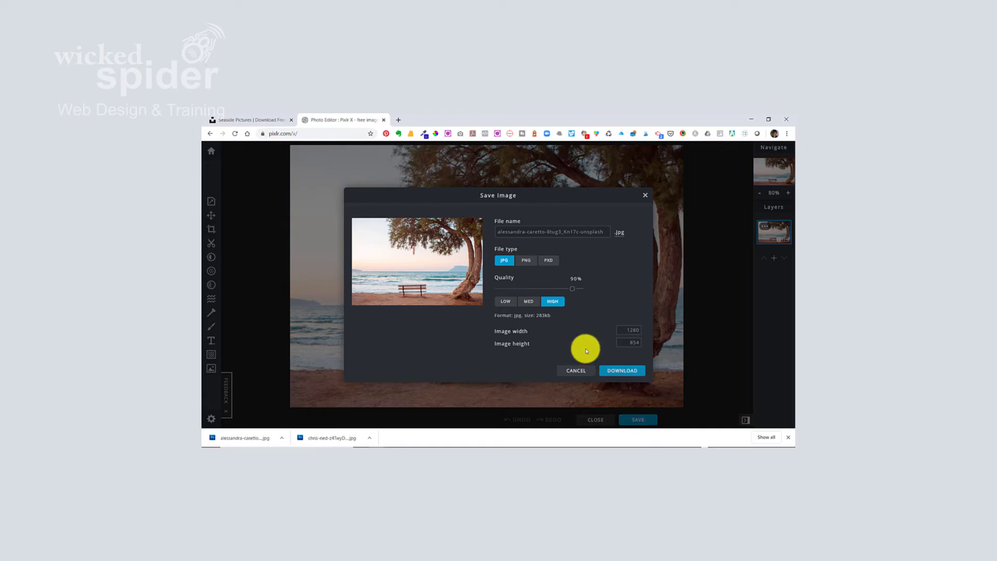
click(559, 304)
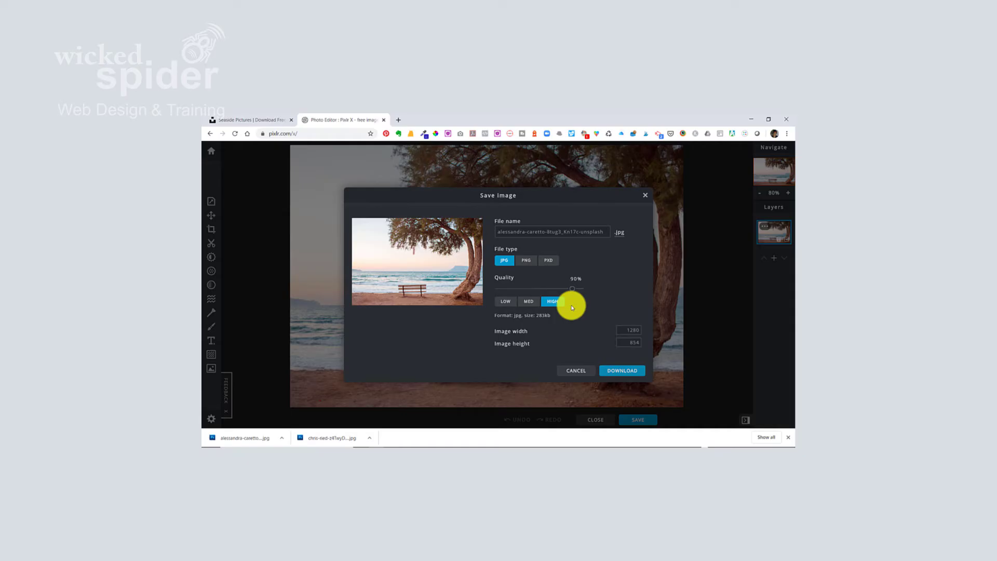
click(527, 261)
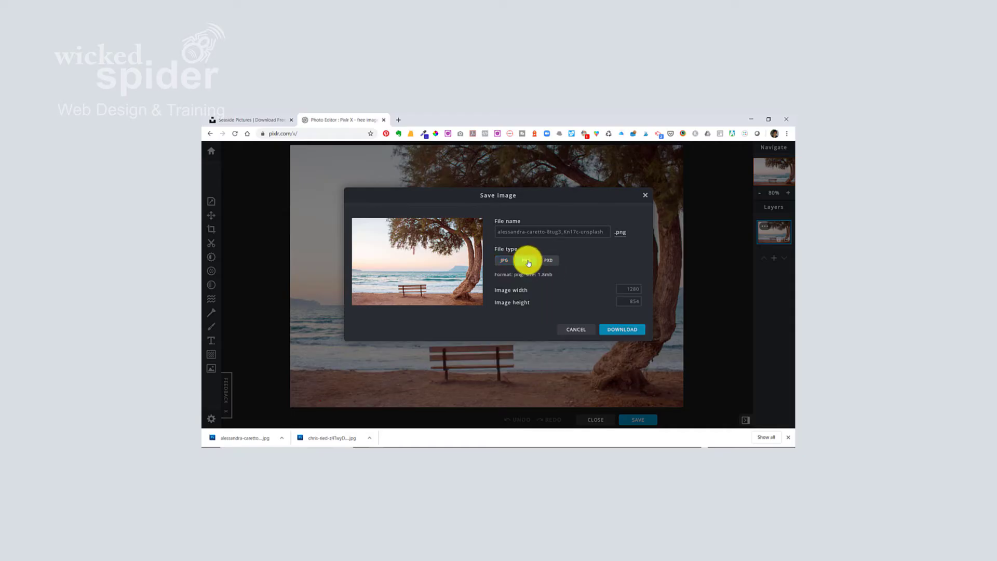
click(504, 264)
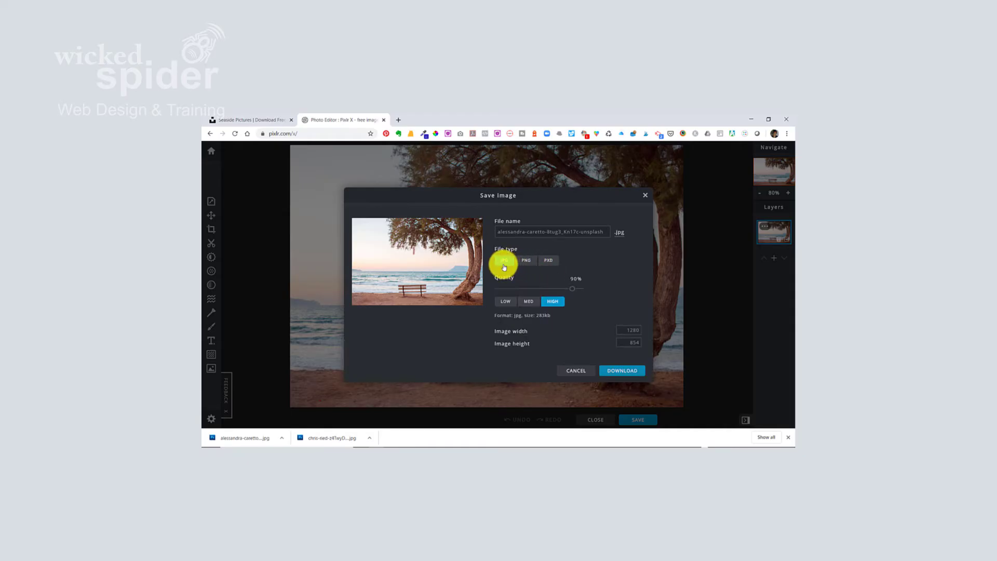
click(527, 260)
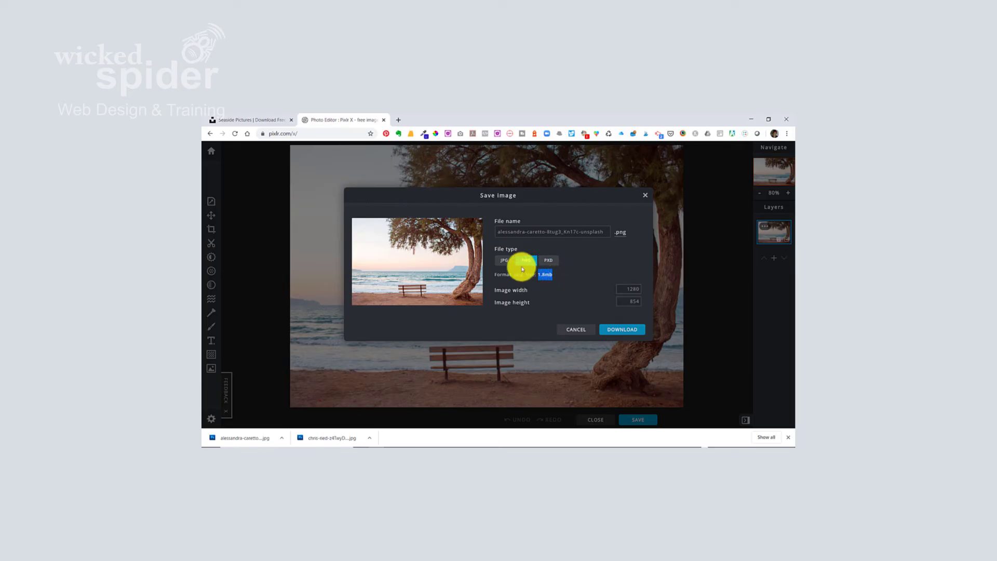
click(506, 261)
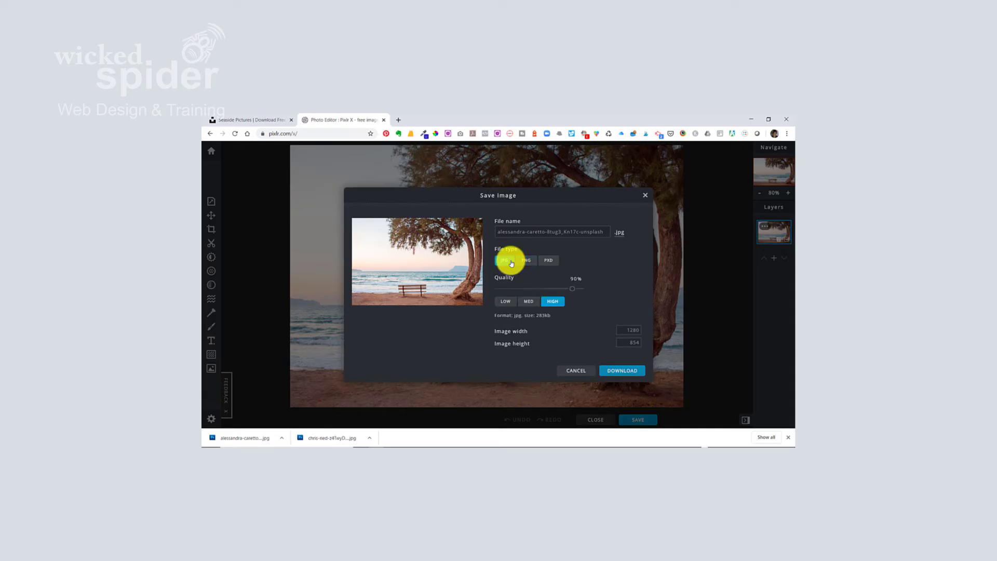
drag(551, 315, 523, 315)
click(544, 317)
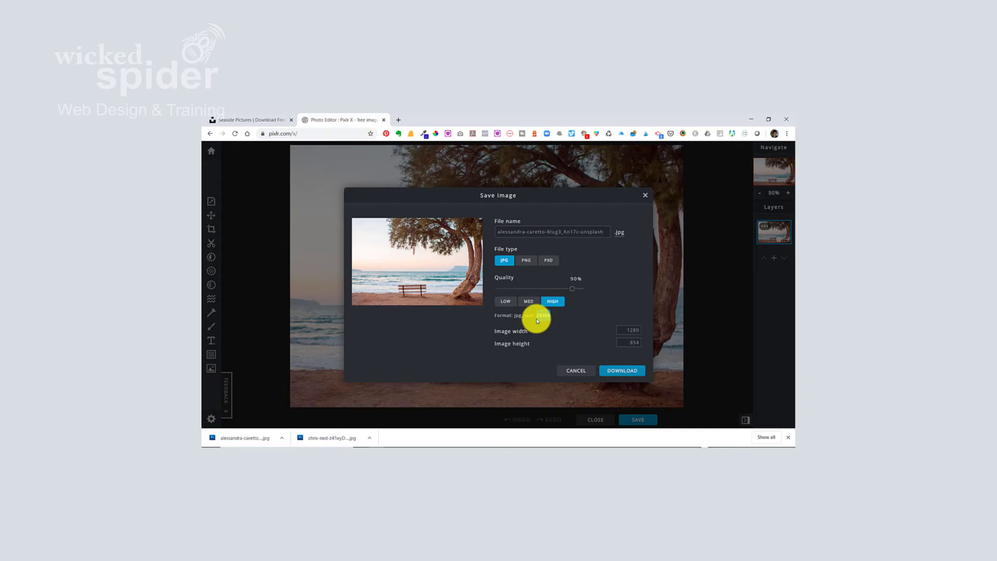
click(621, 371)
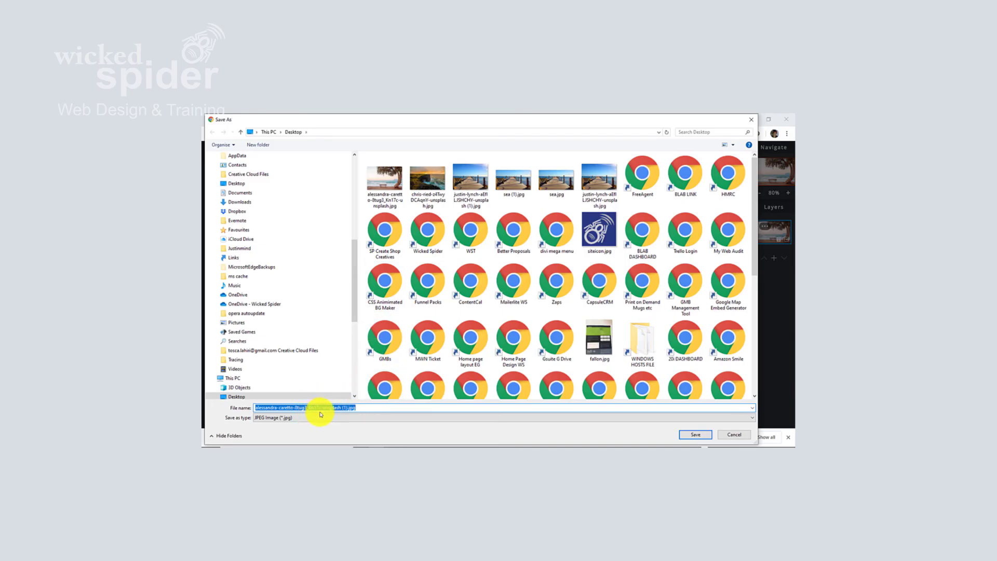
- Save the image to the Desktop as 'Compressed picture.jpg'
text(Compressed picture)
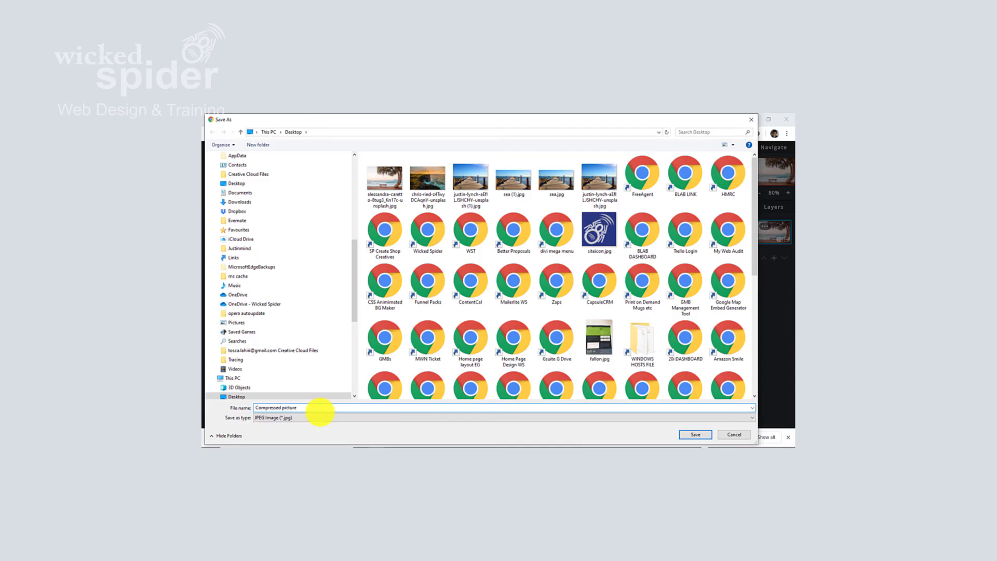
key(Return)
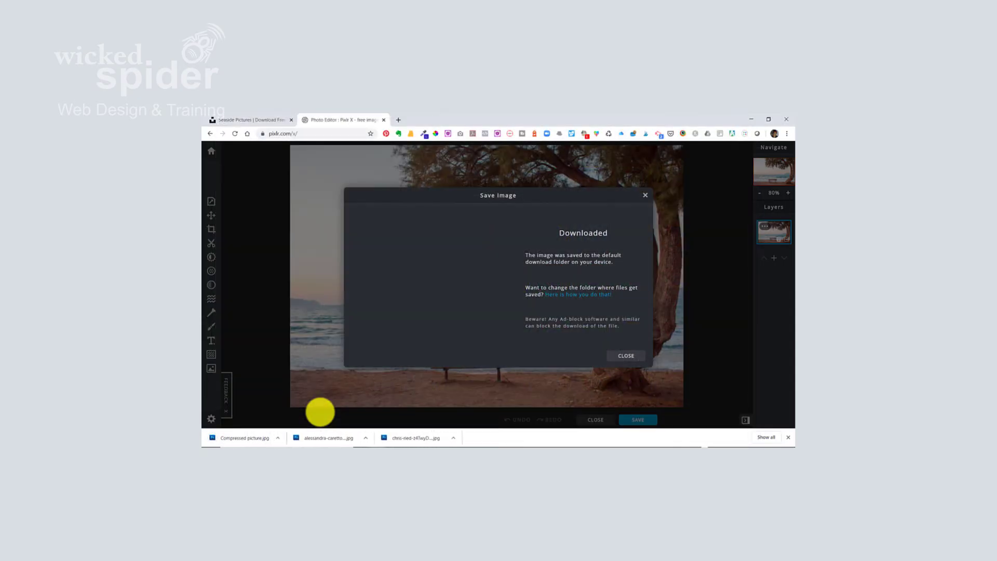
- Go to tinypng.com in a new Chrome tab and review its upload limits
click(399, 121)
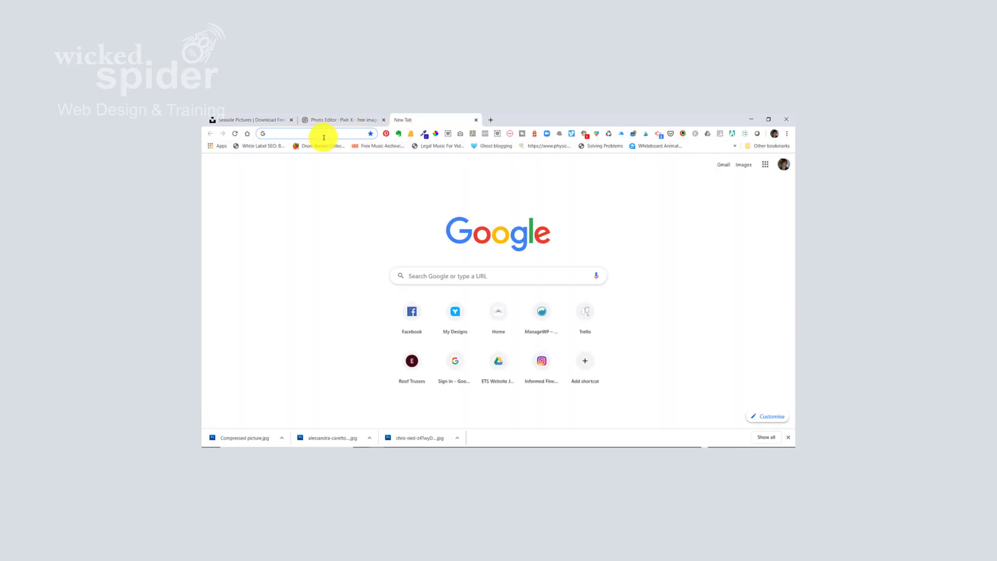
text(tinypng.com)
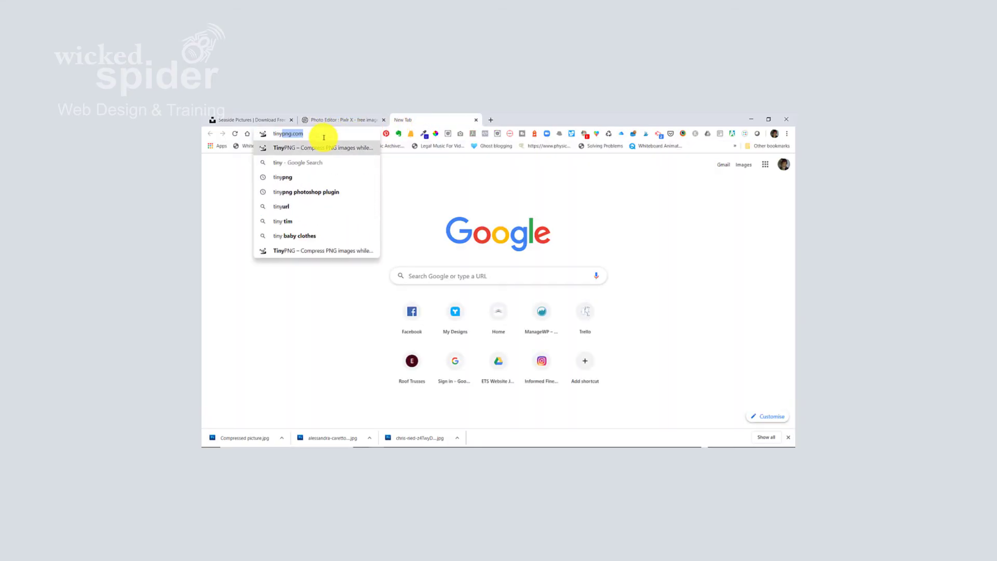
key(Return)
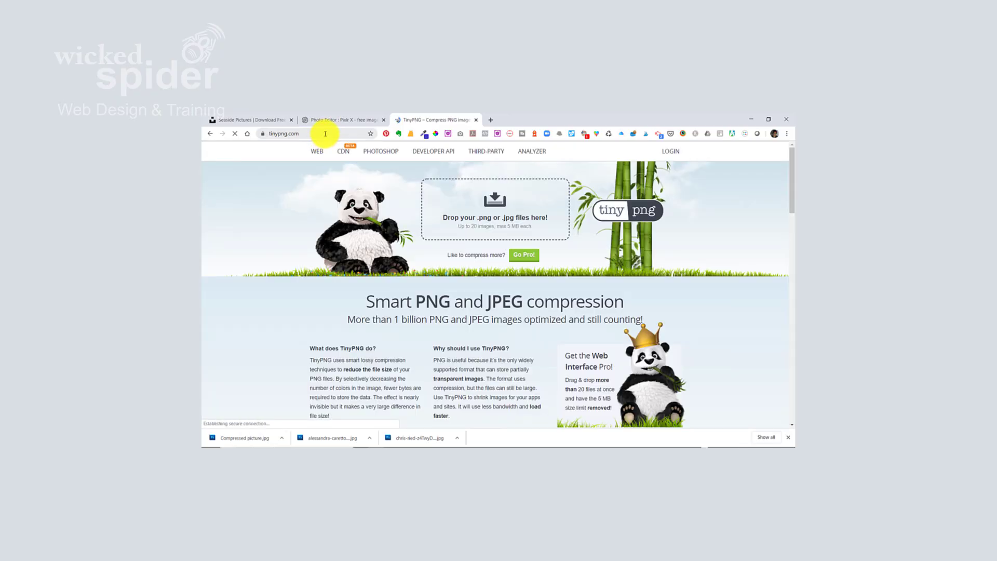
click(268, 134)
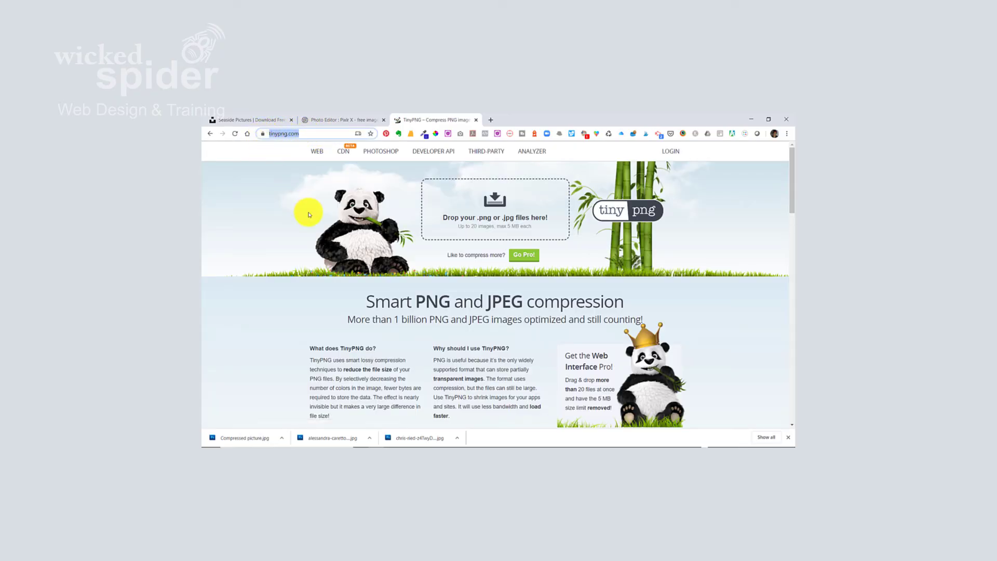
click(327, 187)
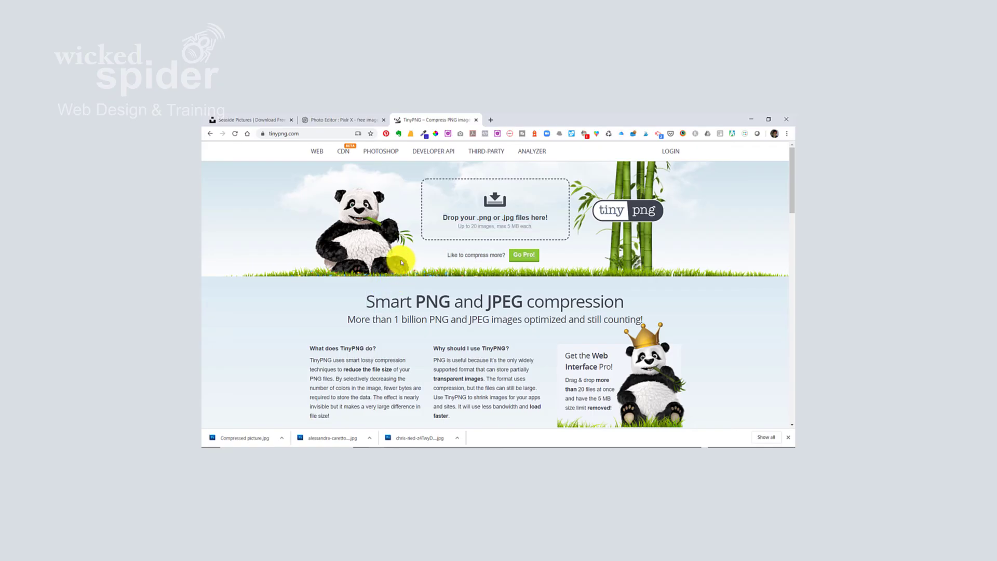
triple_click(343, 233)
click(306, 213)
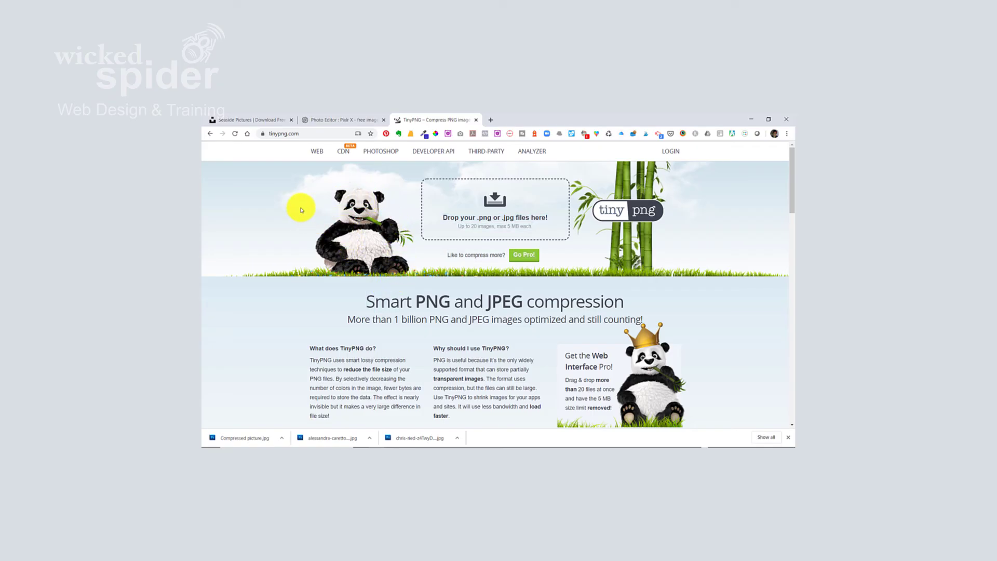
- Upload Compressed picture.jpg from the Desktop to TinyPNG for compression
click(493, 211)
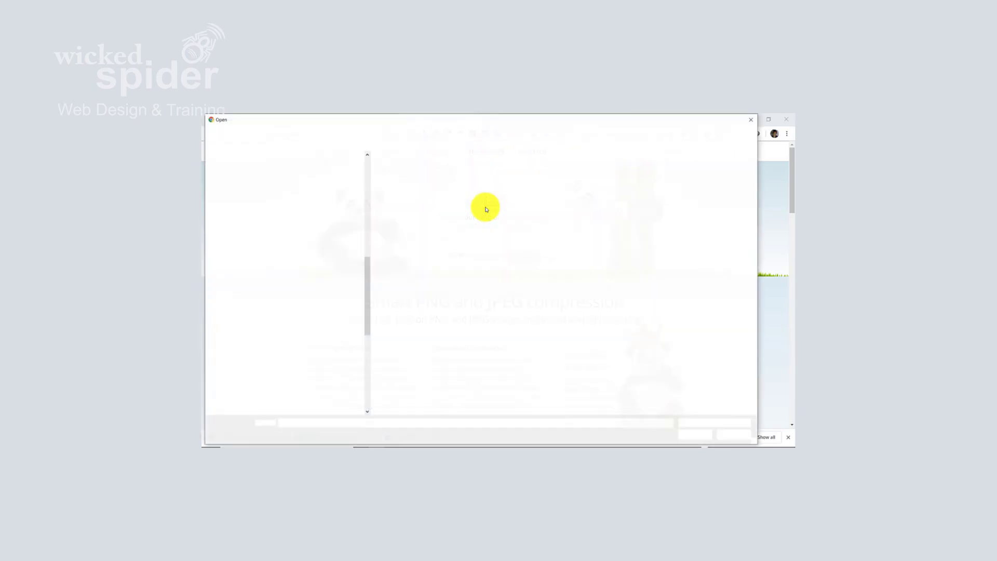
click(398, 184)
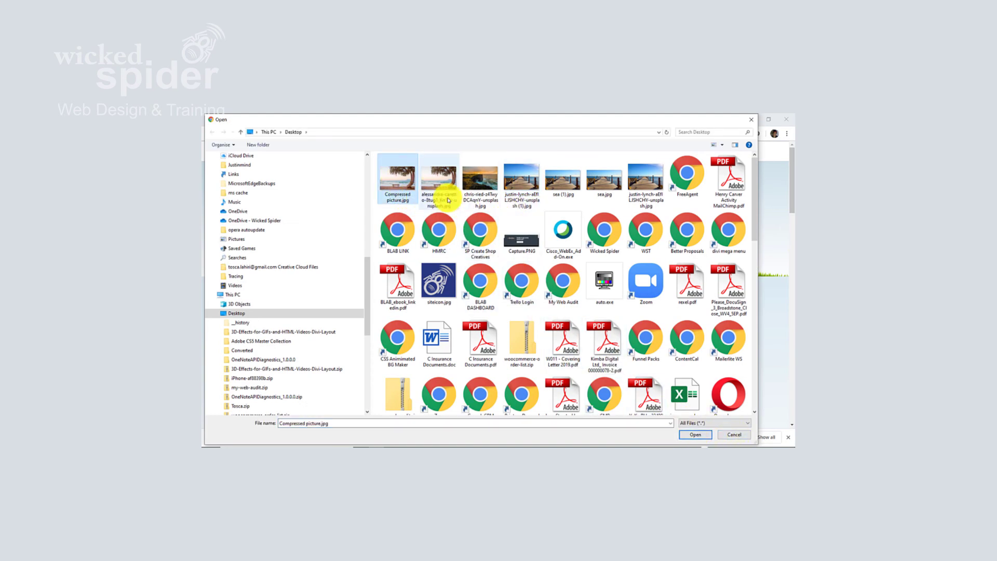
click(695, 435)
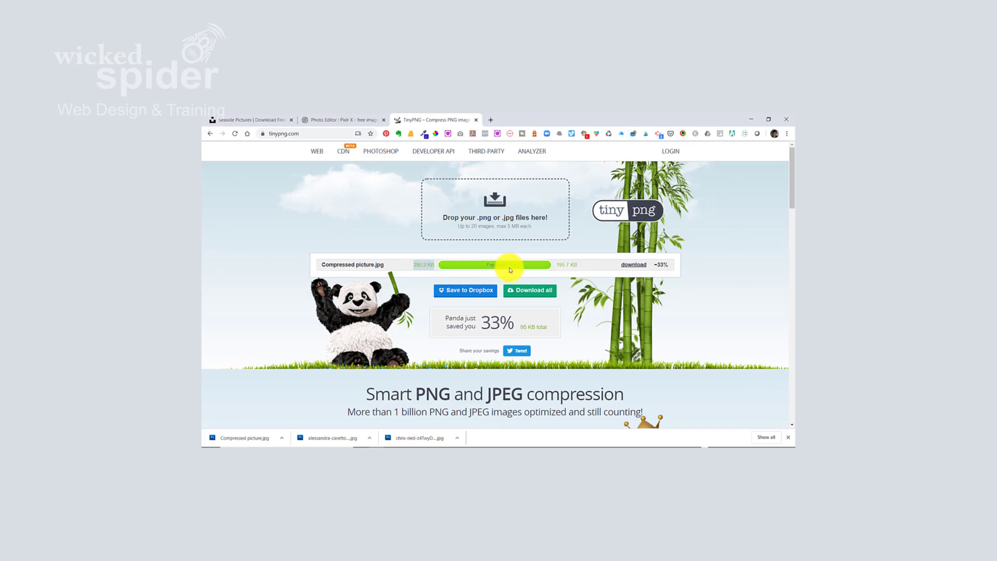
- Check the 195.7 KB, -33% result and download the compressed picture
click(575, 266)
drag(565, 271, 594, 269)
double_click(669, 265)
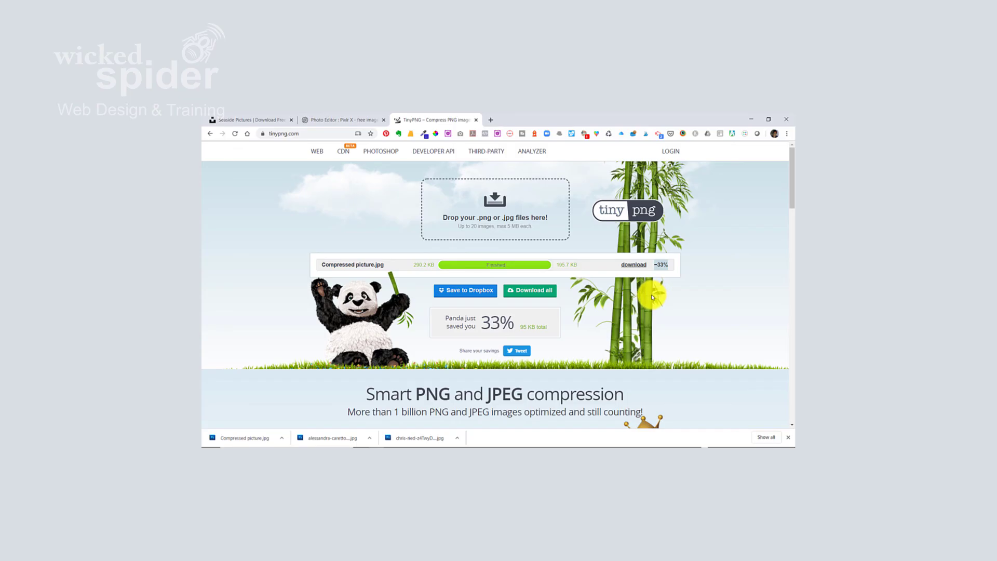
click(634, 269)
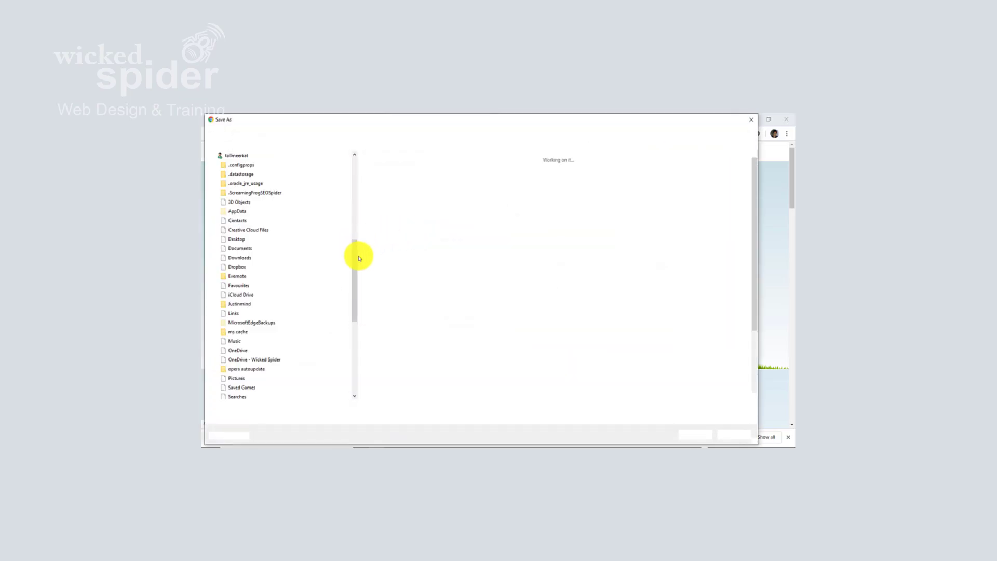